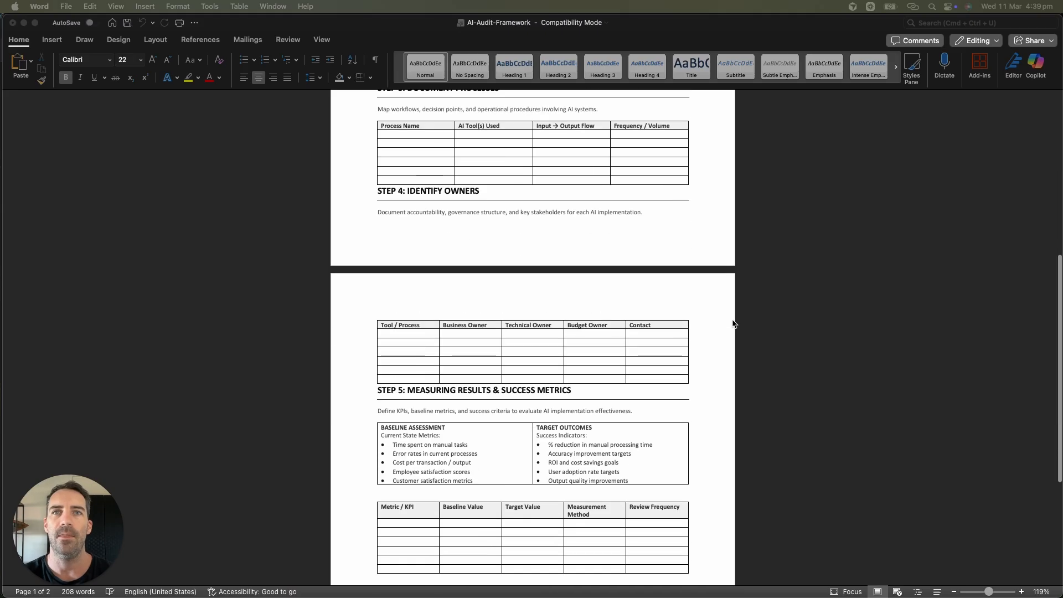
- Review the AI audit framework template from Step 1 to Step 5, focusing on the tool mapping and knowledge source sections
{"action": "scroll", "coordinate": [733, 324], "scroll_direction": "up", "scroll_amount": 10}
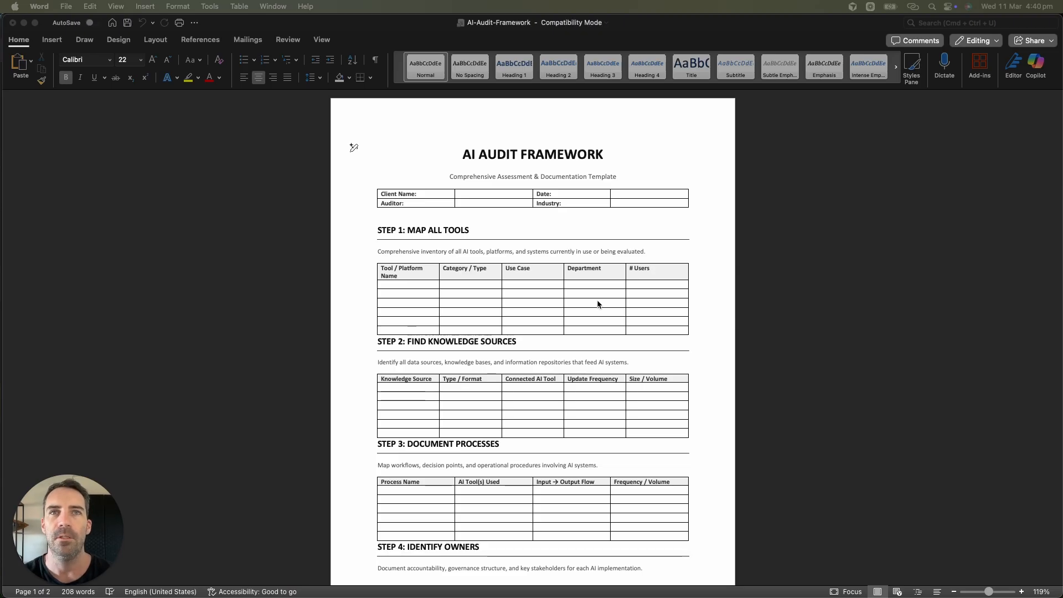
{"action": "scroll", "coordinate": [503, 272], "scroll_direction": "down", "scroll_amount": 2}
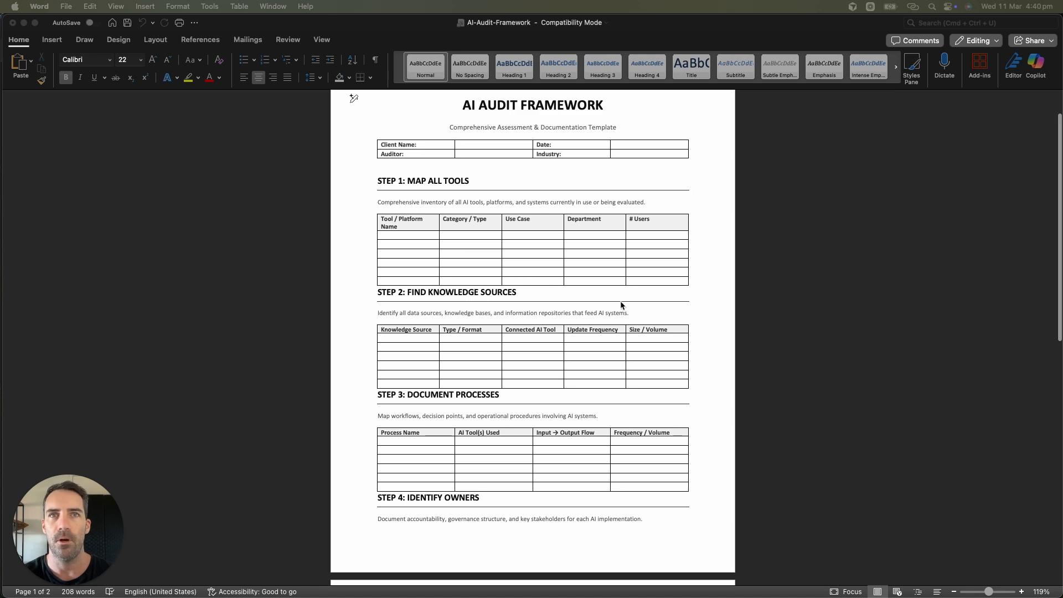
{"action": "scroll", "coordinate": [566, 308], "scroll_direction": "down", "scroll_amount": 5}
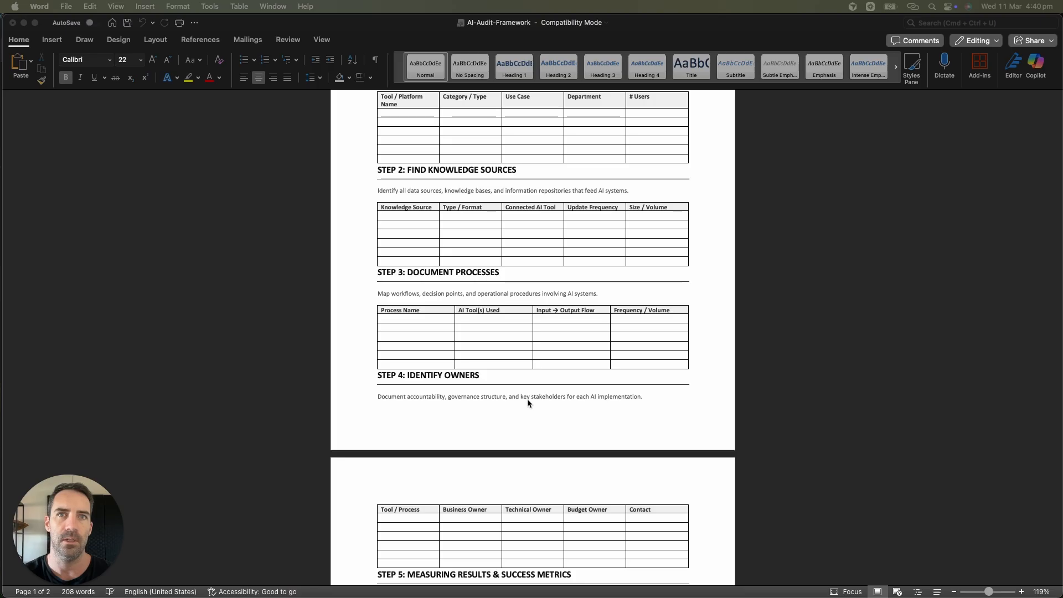
{"action": "scroll", "coordinate": [527, 400], "scroll_direction": "down", "scroll_amount": 8}
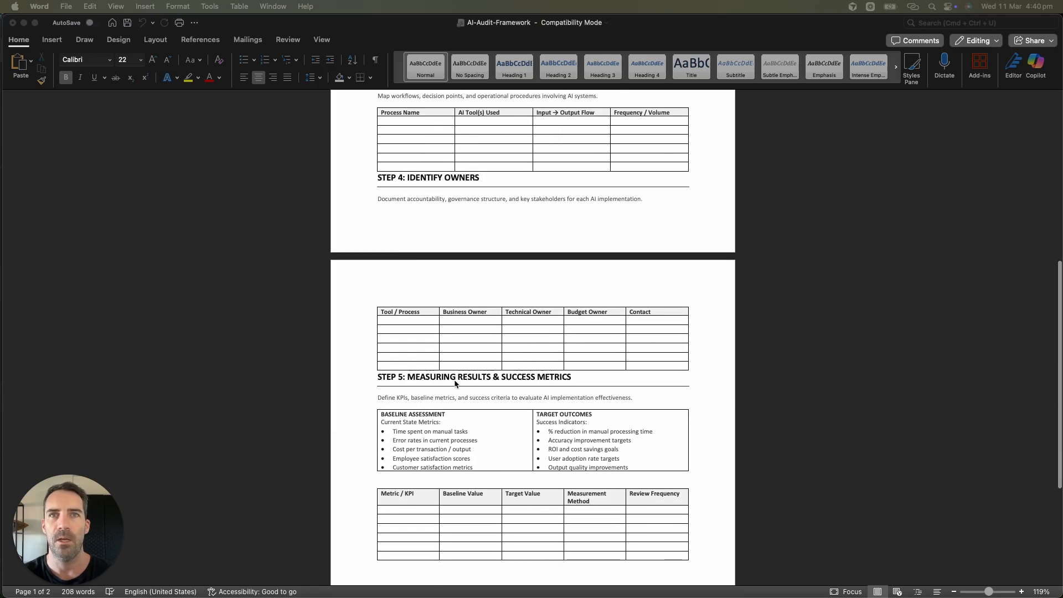
{"action": "scroll", "coordinate": [752, 351], "scroll_direction": "up", "scroll_amount": 15}
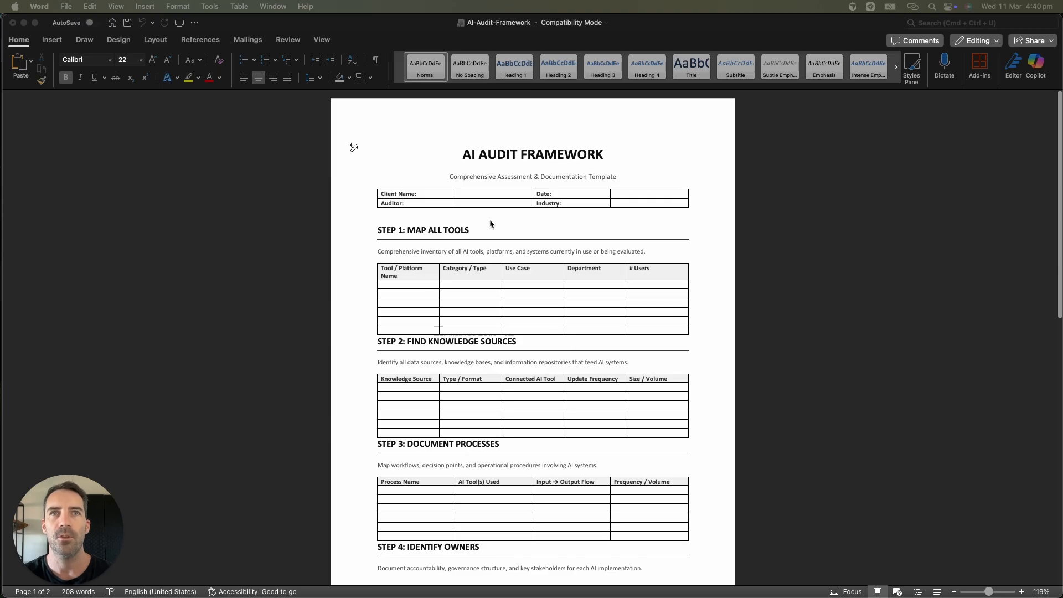
{"action": "left_click", "coordinate": [480, 229]}
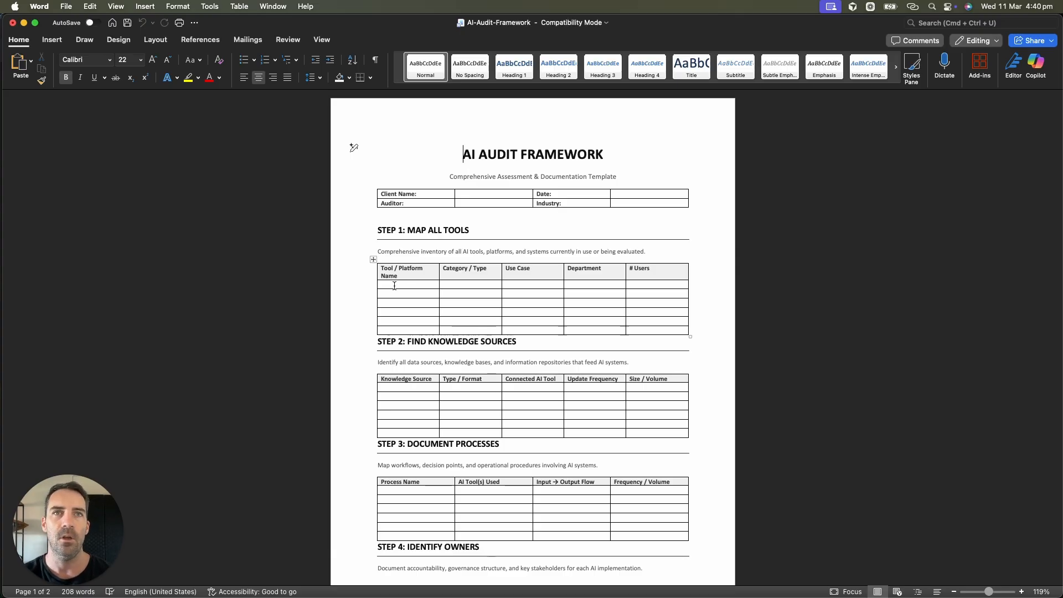
{"action": "left_click_drag", "start_coordinate": [521, 341], "coordinate": [368, 343]}
{"action": "left_click", "coordinate": [359, 336]}
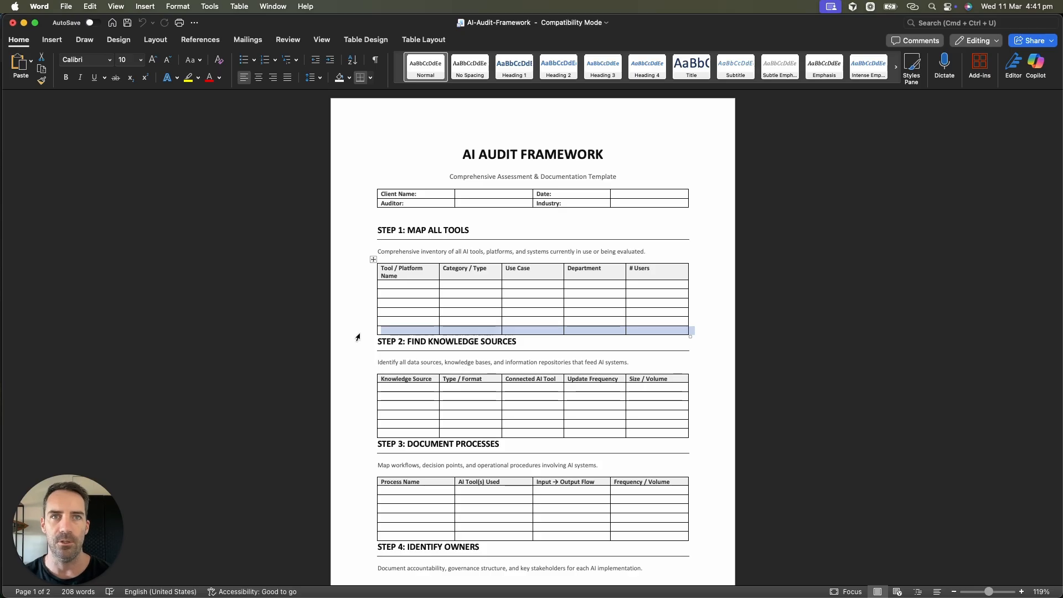
{"action": "left_click", "coordinate": [455, 343]}
{"action": "left_click", "coordinate": [344, 348]}
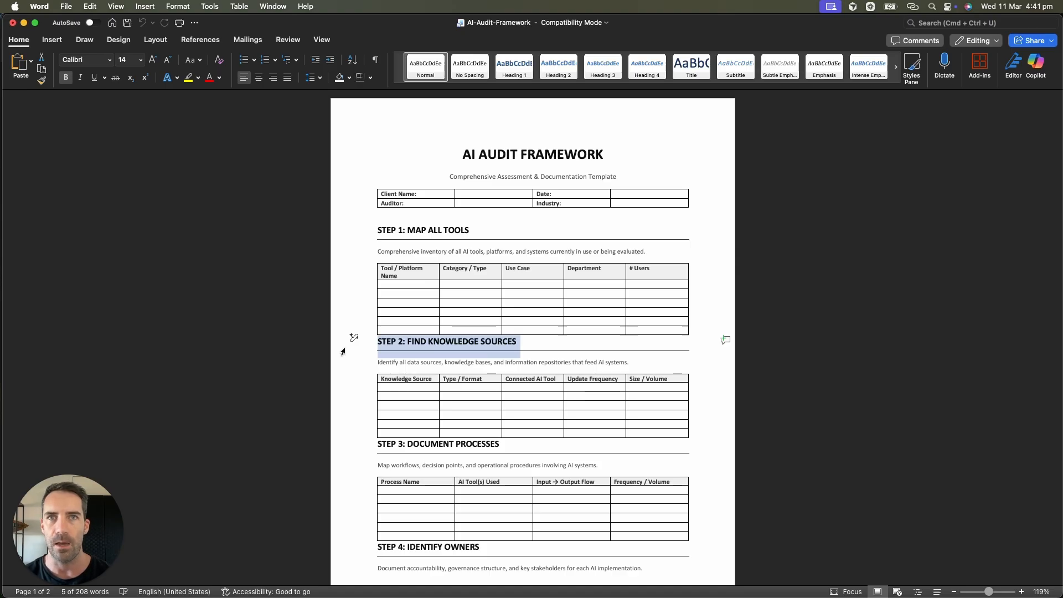
{"action": "key", "text": "Down"}
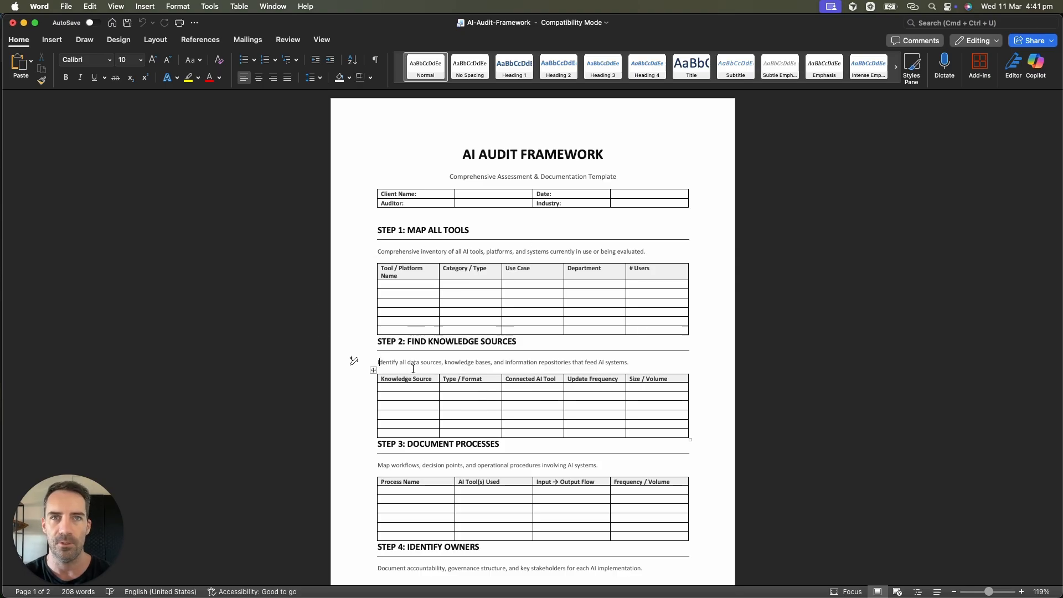
- Remove the word "AI" from the "AI Tool(s) Used" column header in the Step 3 Document Processes table
{"action": "scroll", "coordinate": [457, 276], "scroll_direction": "down", "scroll_amount": 5}
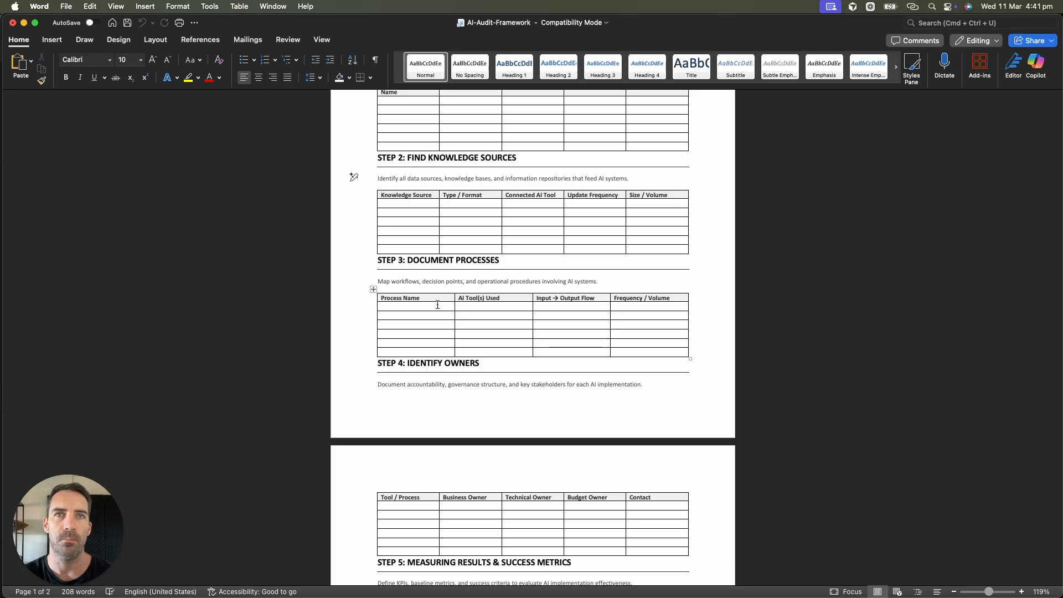
{"action": "left_click", "coordinate": [462, 299]}
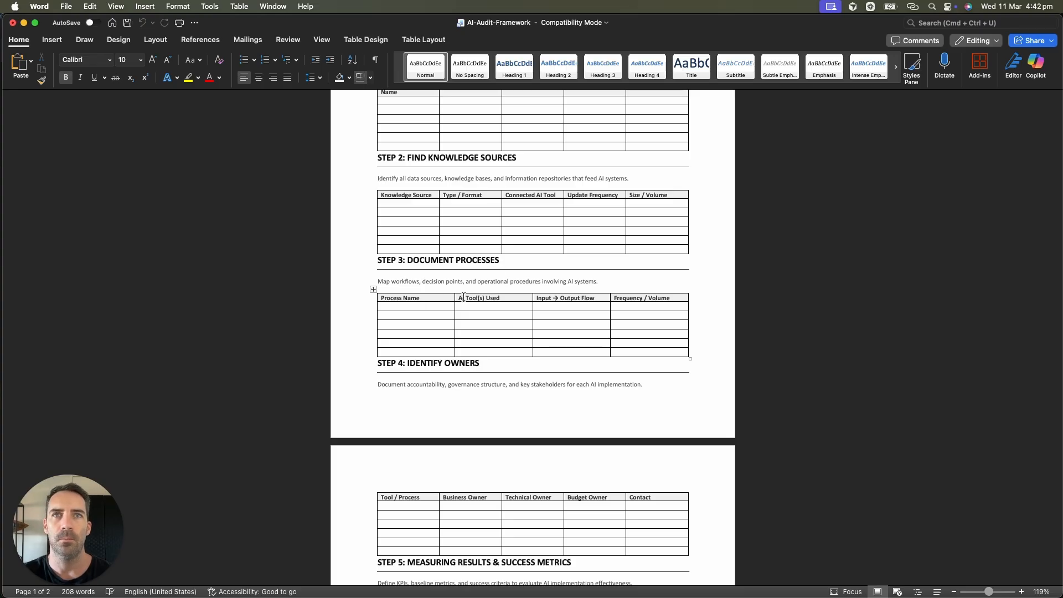
{"action": "double_click", "coordinate": [463, 298]}
{"action": "key", "text": "BackSpace"}
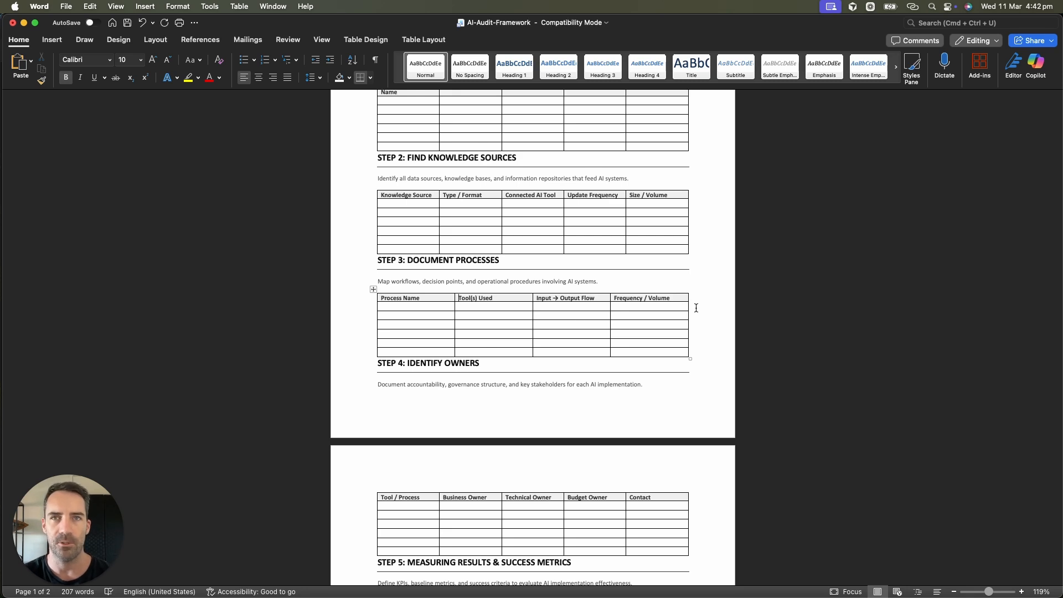
- Examine the Step 4 owners table and the Step 5 success metrics section, including the baseline assessment and target outcomes
{"action": "scroll", "coordinate": [680, 325], "scroll_direction": "down", "scroll_amount": 5}
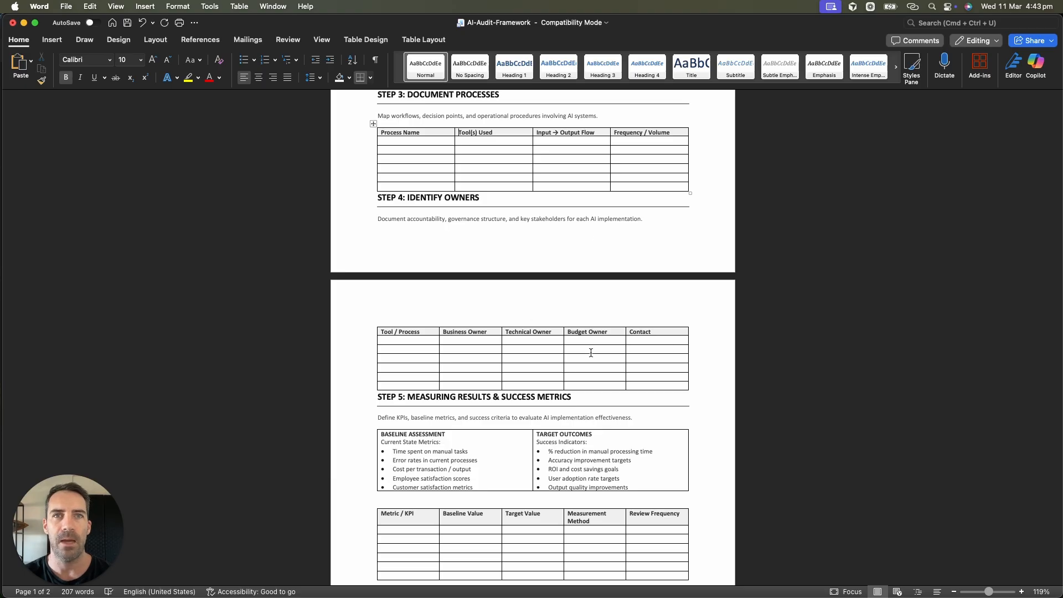
{"action": "scroll", "coordinate": [679, 351], "scroll_direction": "down", "scroll_amount": 5}
{"action": "left_click_drag", "start_coordinate": [579, 276], "coordinate": [371, 277]}
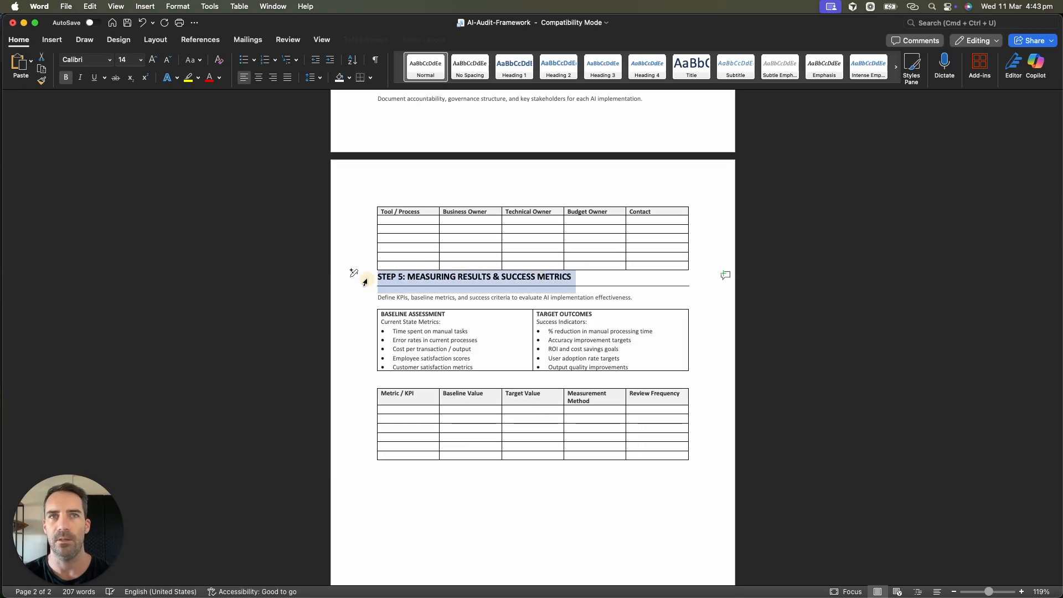
{"action": "left_click", "coordinate": [367, 298]}
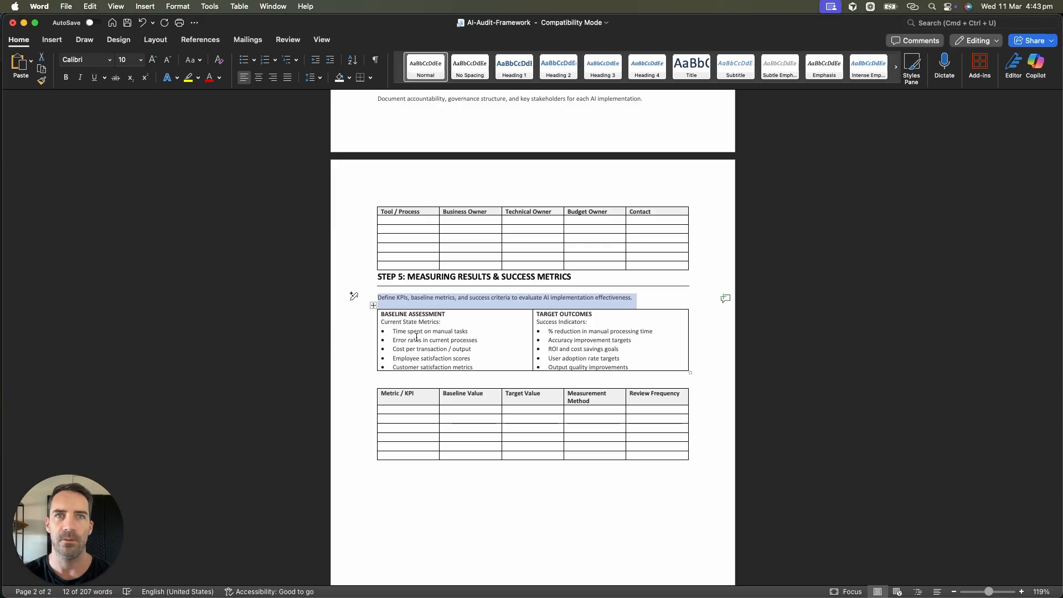
{"action": "left_click", "coordinate": [489, 344]}
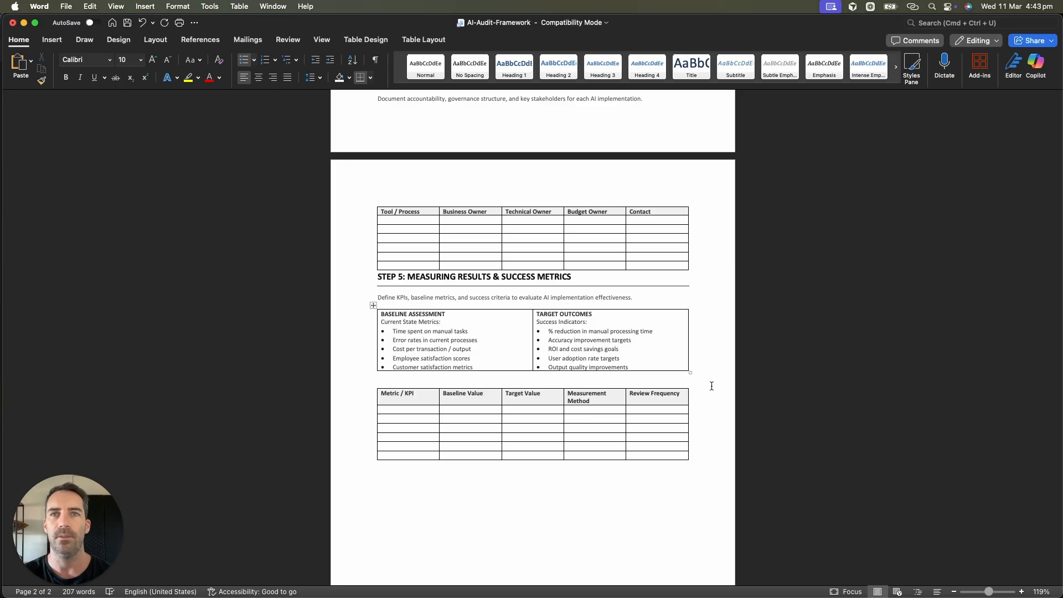
{"action": "scroll", "coordinate": [712, 386], "scroll_direction": "up", "scroll_amount": 10}
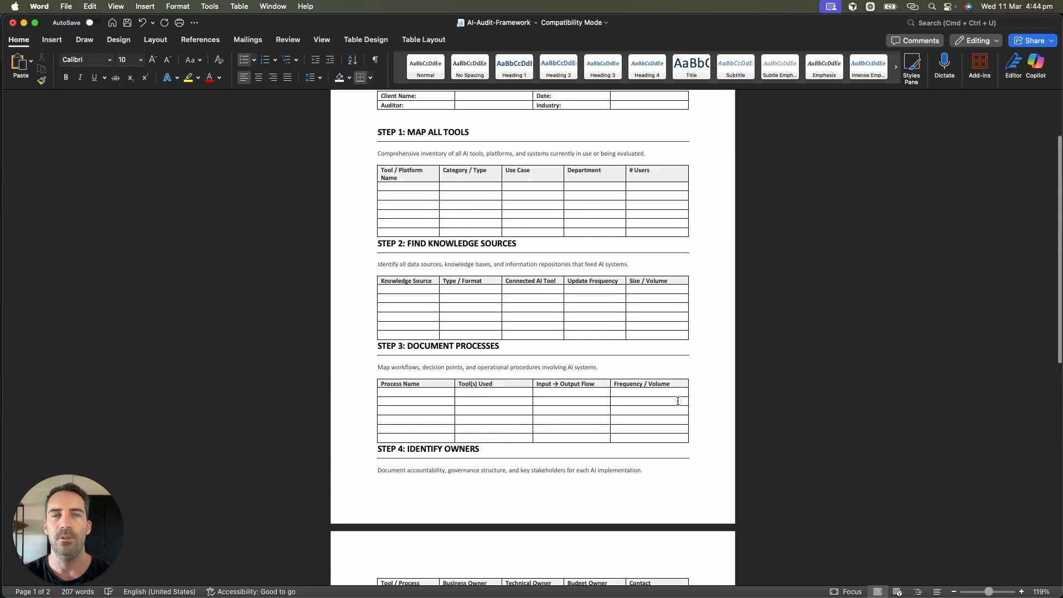
{"action": "scroll", "coordinate": [609, 332], "scroll_direction": "down", "scroll_amount": 10}
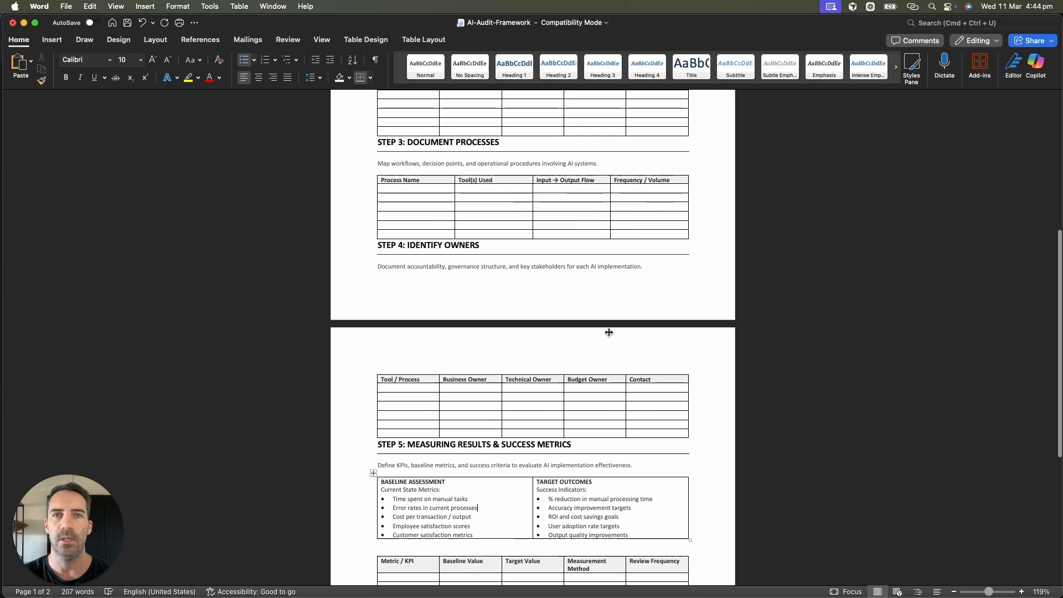
{"action": "scroll", "coordinate": [610, 333], "scroll_direction": "up", "scroll_amount": 10}
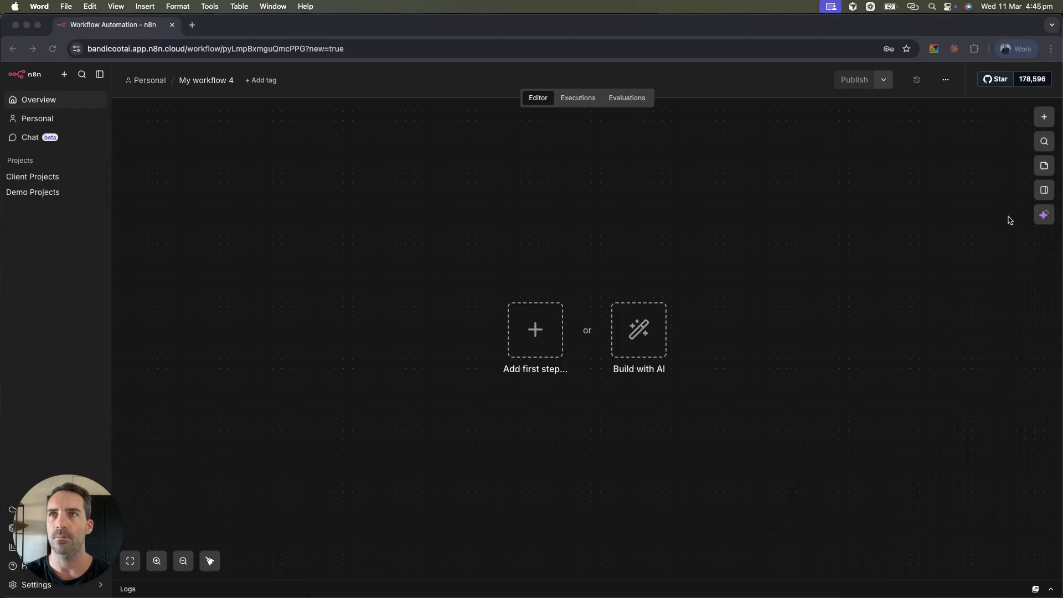
- In n8n, enter an AI builder prompt starting "Create the following workflow:" followed by the copied Typeform listing automation instructions
{"action": "left_click", "coordinate": [1043, 216]}
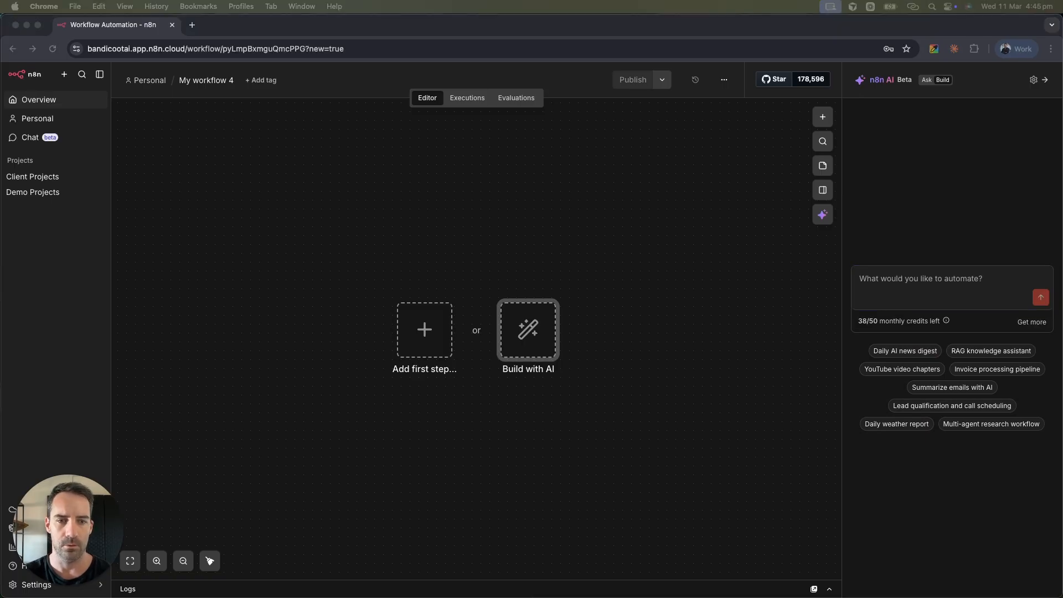
{"action": "left_click", "coordinate": [914, 279]}
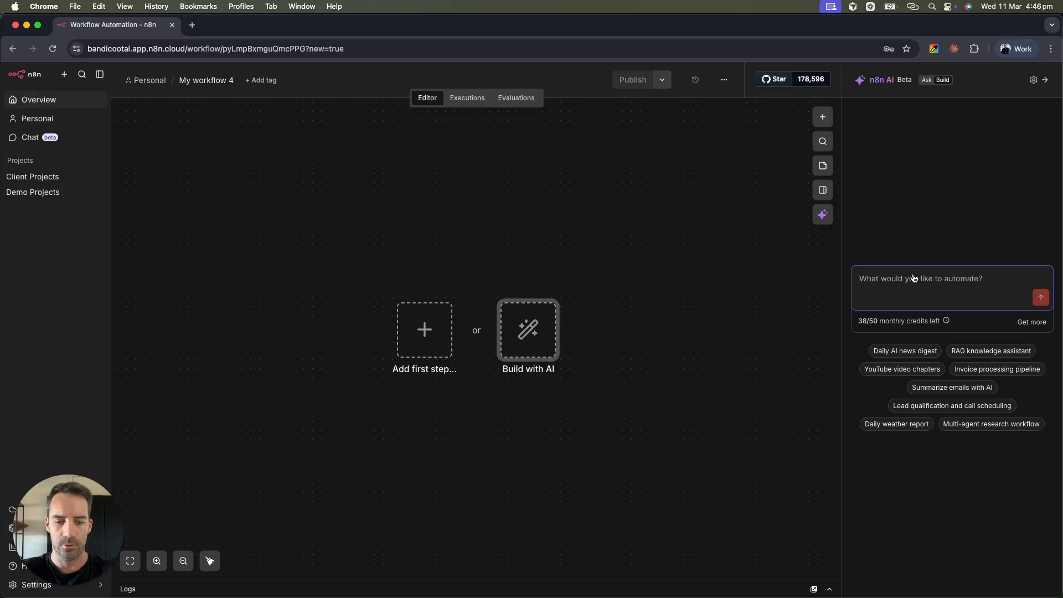
{"action": "type", "text": "Create the following workflow:"}
{"action": "key", "text": "shift+Return"}
{"action": "key", "text": "super+v"}
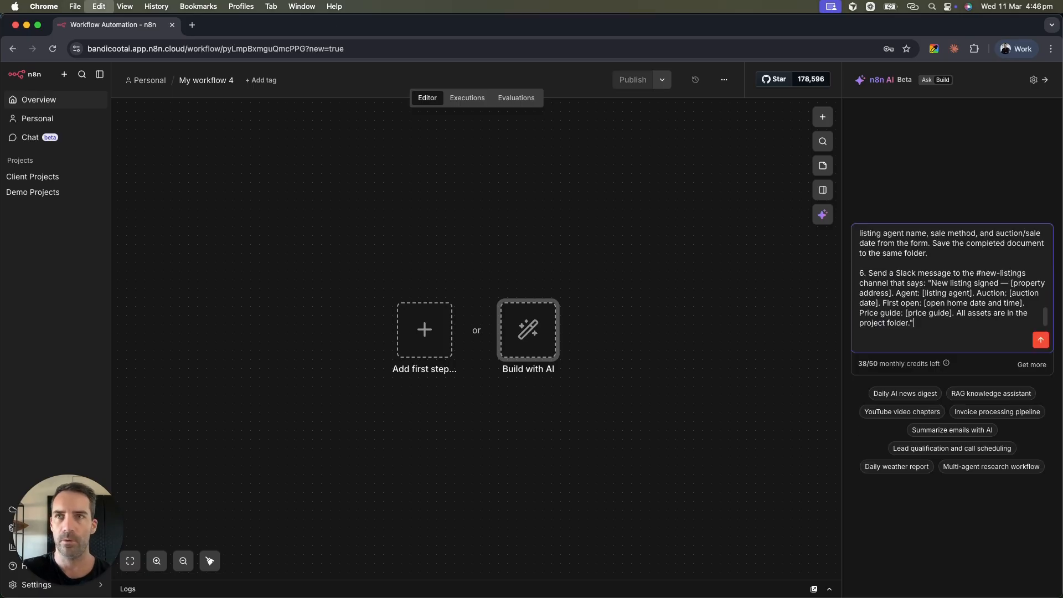
- Read through the prompt's Typeform trigger and six numbered tasks, from the listing description to the Slack message
{"action": "scroll", "coordinate": [932, 273], "scroll_direction": "up", "scroll_amount": 10}
{"action": "scroll", "coordinate": [932, 273], "scroll_direction": "down", "scroll_amount": 1}
{"action": "scroll", "coordinate": [932, 273], "scroll_direction": "up", "scroll_amount": 1}
{"action": "scroll", "coordinate": [933, 273], "scroll_direction": "down", "scroll_amount": 5}
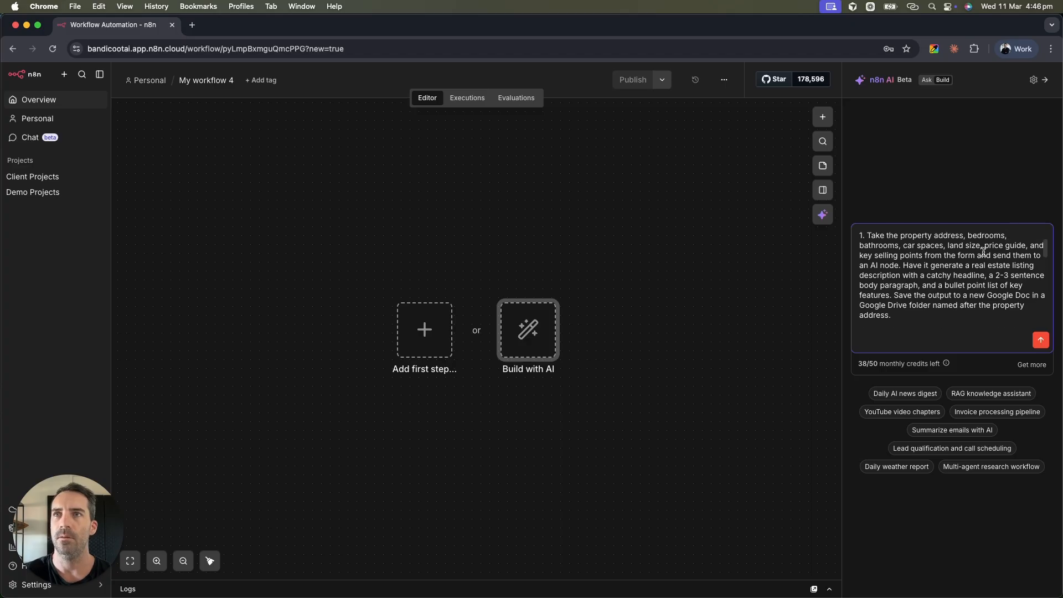
{"action": "scroll", "coordinate": [952, 267], "scroll_direction": "down", "scroll_amount": 3}
{"action": "scroll", "coordinate": [979, 231], "scroll_direction": "up", "scroll_amount": 6}
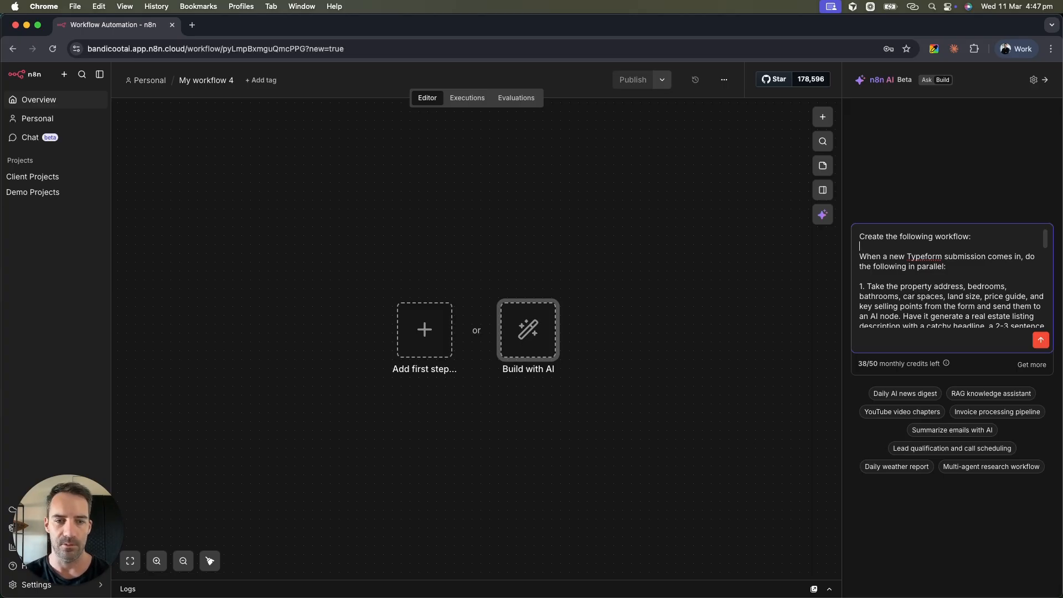
{"action": "left_click_drag", "start_coordinate": [867, 287], "coordinate": [985, 296]}
{"action": "scroll", "coordinate": [991, 277], "scroll_direction": "down", "scroll_amount": 5}
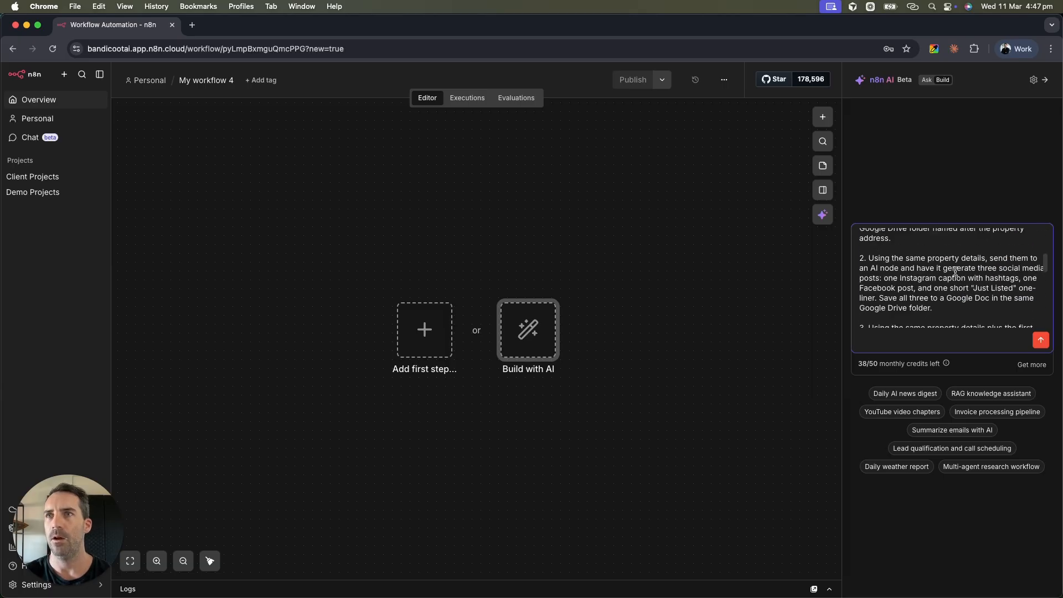
{"action": "scroll", "coordinate": [966, 287], "scroll_direction": "down", "scroll_amount": 1}
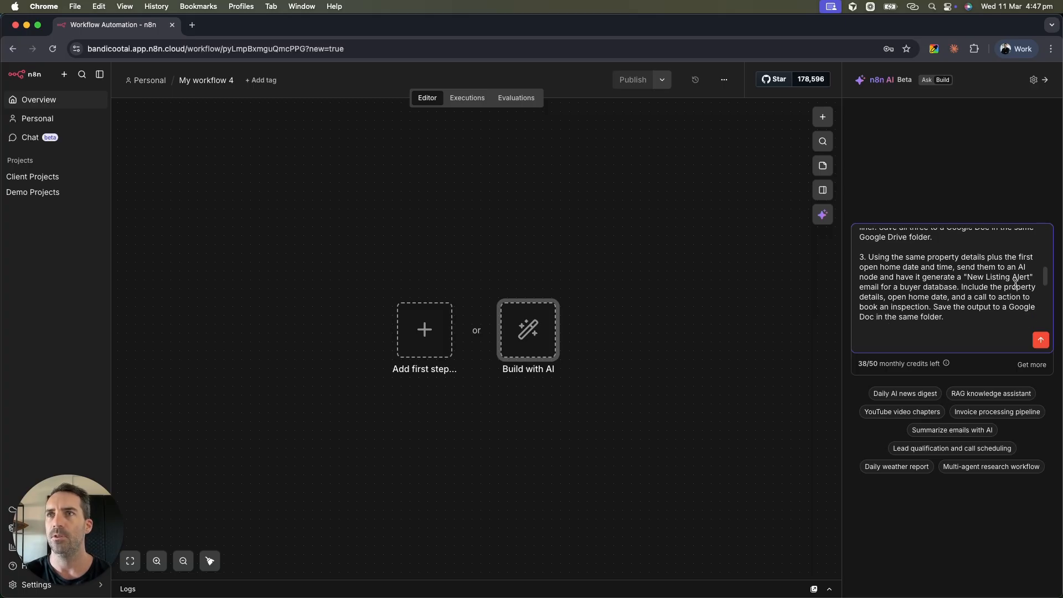
{"action": "scroll", "coordinate": [987, 288], "scroll_direction": "down", "scroll_amount": 5}
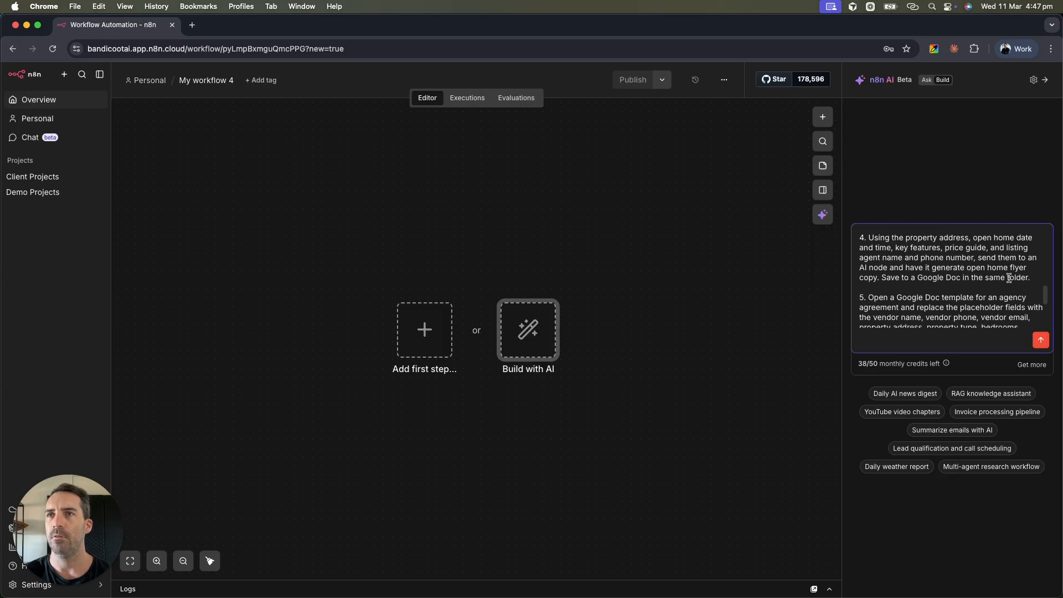
{"action": "scroll", "coordinate": [1013, 278], "scroll_direction": "down", "scroll_amount": 3}
{"action": "scroll", "coordinate": [942, 266], "scroll_direction": "up", "scroll_amount": 1}
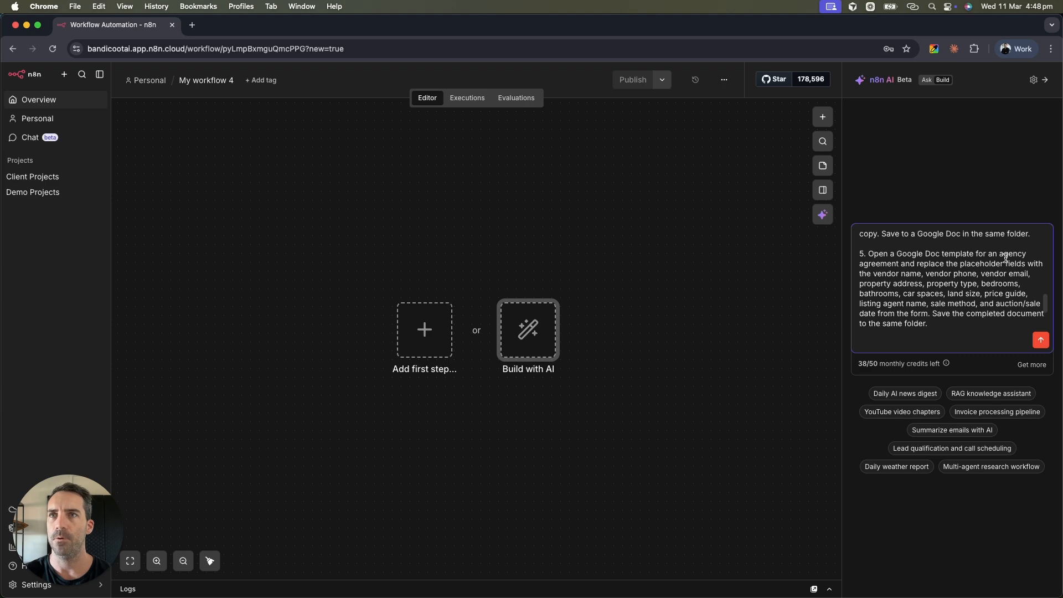
{"action": "scroll", "coordinate": [991, 281], "scroll_direction": "down", "scroll_amount": 3}
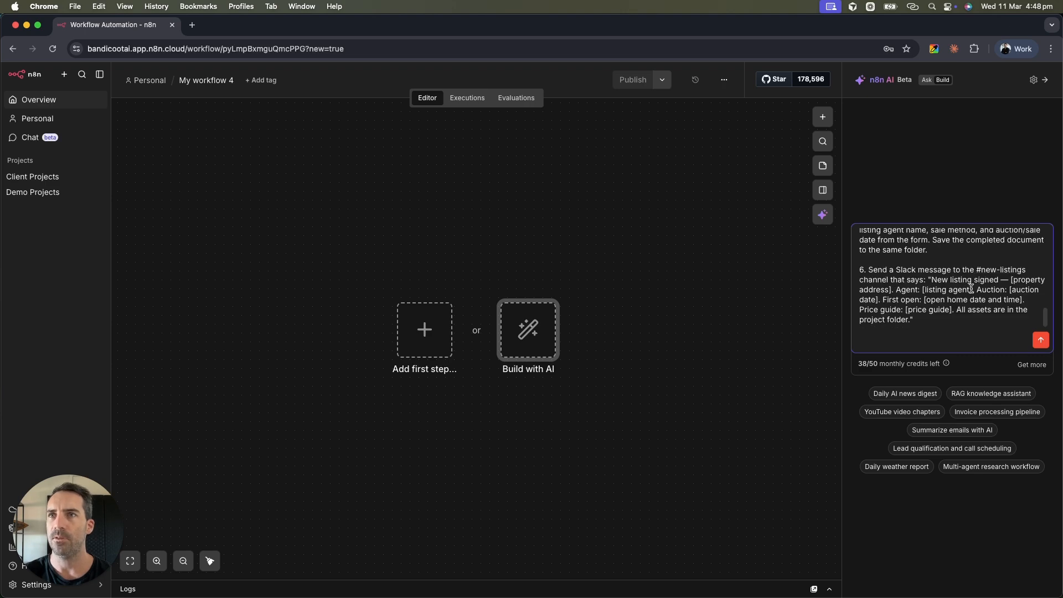
- Submit the Typeform listing prompt so the AI builder generates the workflow
{"action": "scroll", "coordinate": [971, 289], "scroll_direction": "up", "scroll_amount": 8}
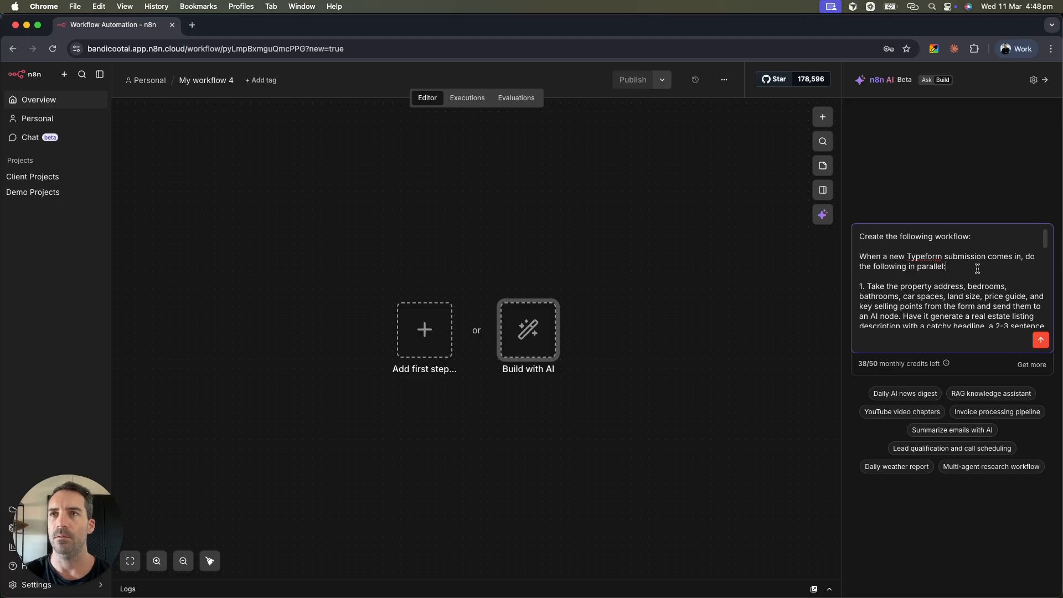
{"action": "key", "text": "Return"}
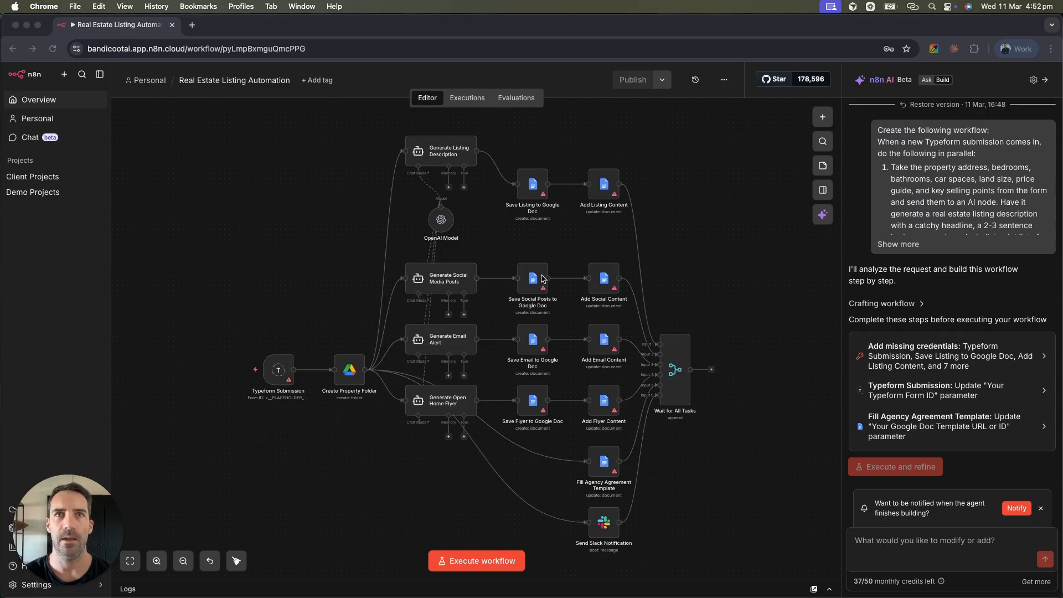
- Move the OpenAI Model node out of the Generate nodes' column to the open canvas area above Typeform Submission and Create Property Folder
{"action": "left_click", "coordinate": [448, 219]}
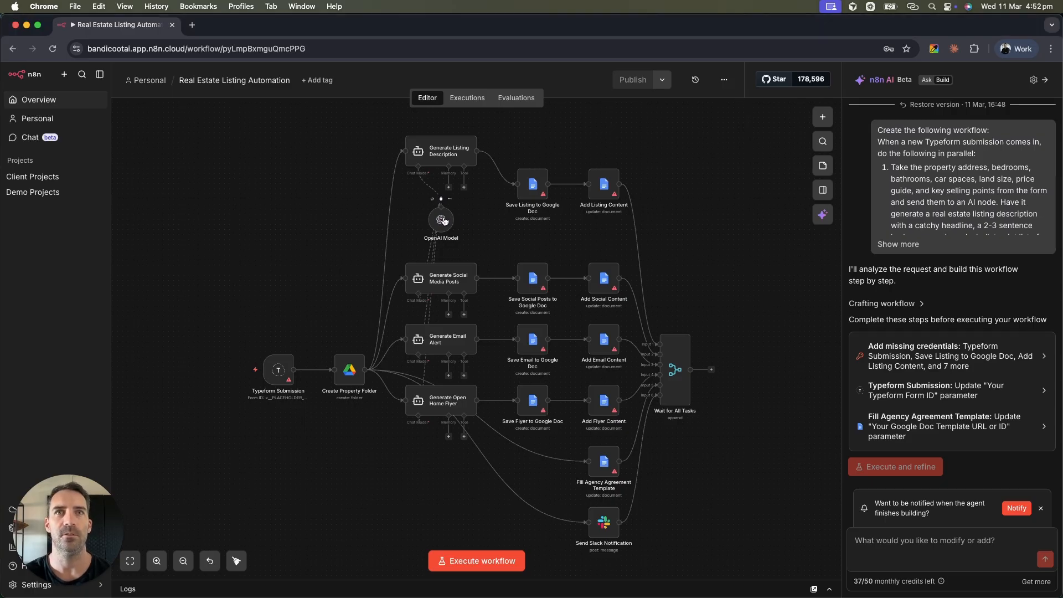
{"action": "left_click_drag", "start_coordinate": [445, 221], "coordinate": [339, 225]}
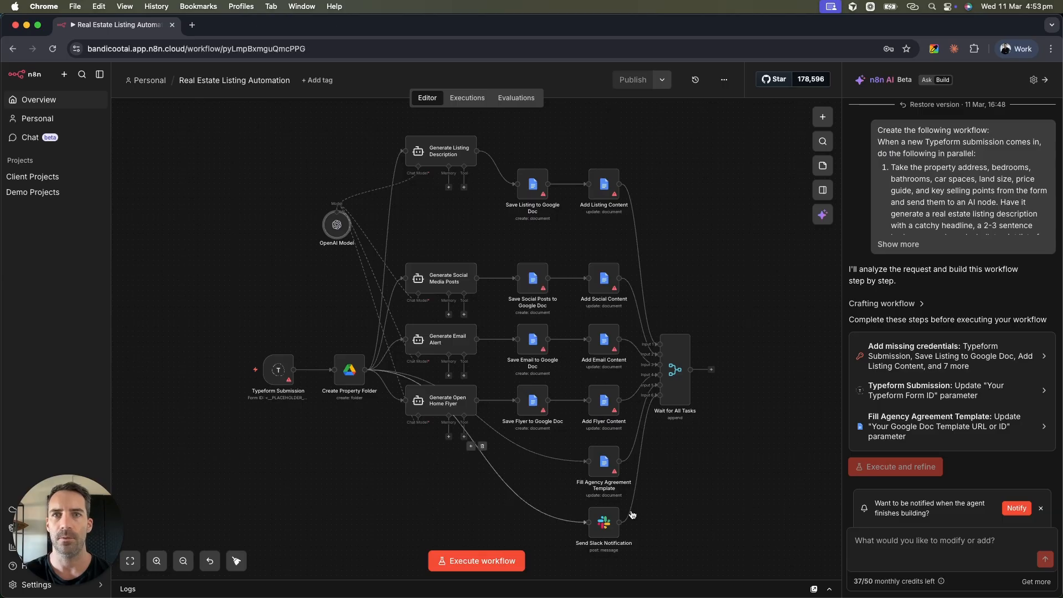
{"action": "key", "text": "super+Tab"}
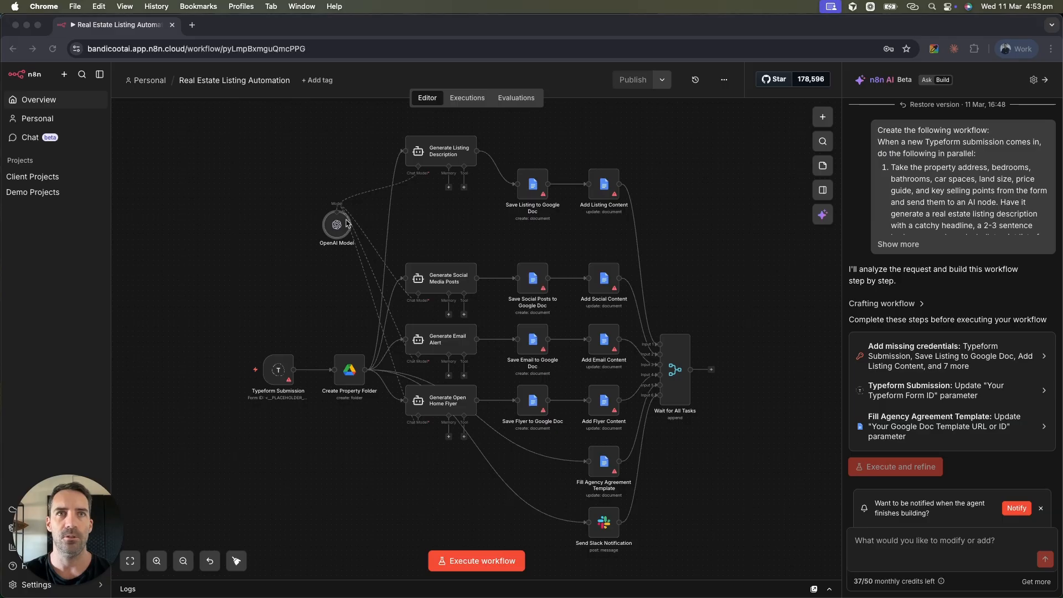
{"action": "left_click_drag", "start_coordinate": [337, 225], "coordinate": [306, 230]}
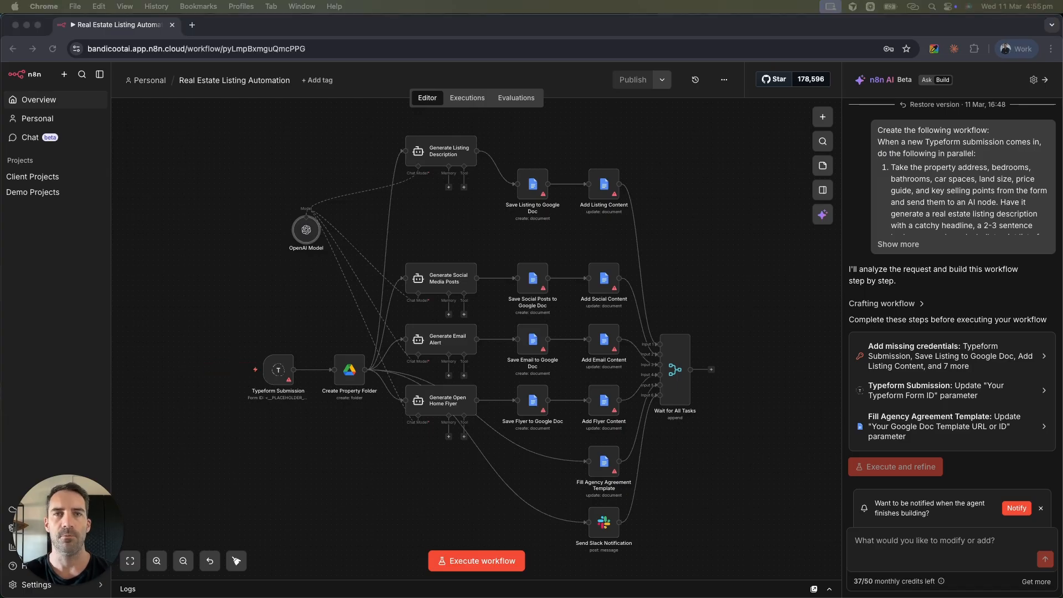
- Move the Typeform Submission node below Create Property Folder's row, and briefly show the playground project's .claude folder in Cursor
{"action": "left_click_drag", "start_coordinate": [286, 370], "coordinate": [285, 425]}
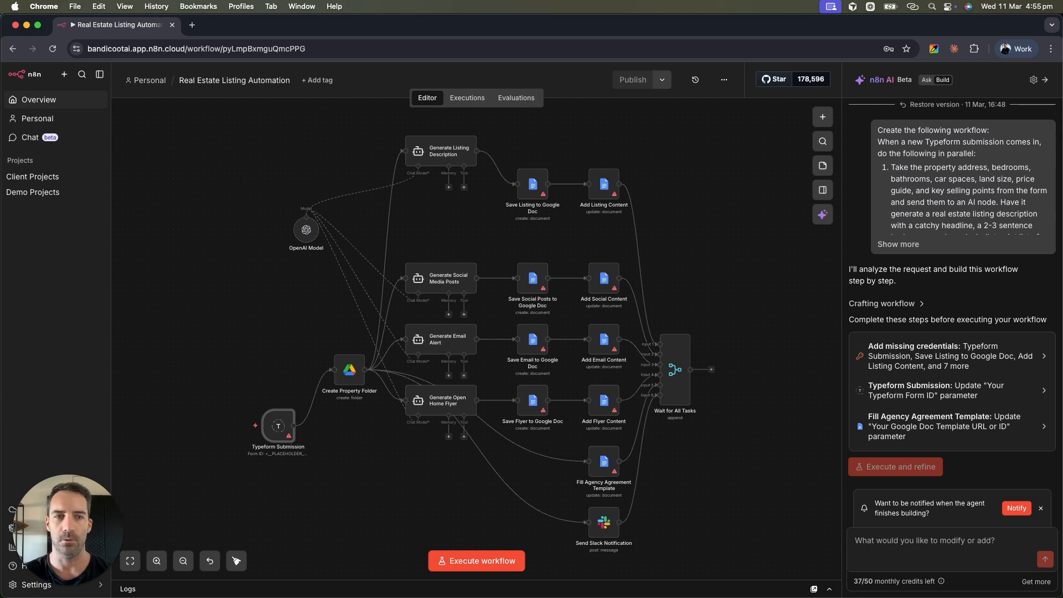
{"action": "key", "text": "super+Tab"}
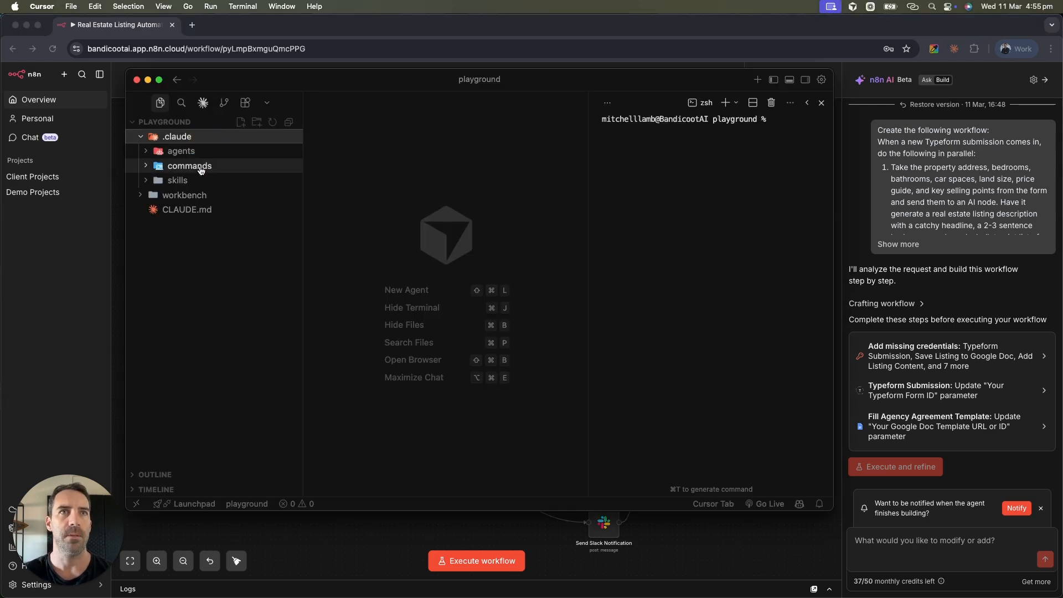
{"action": "left_click", "coordinate": [148, 80]}
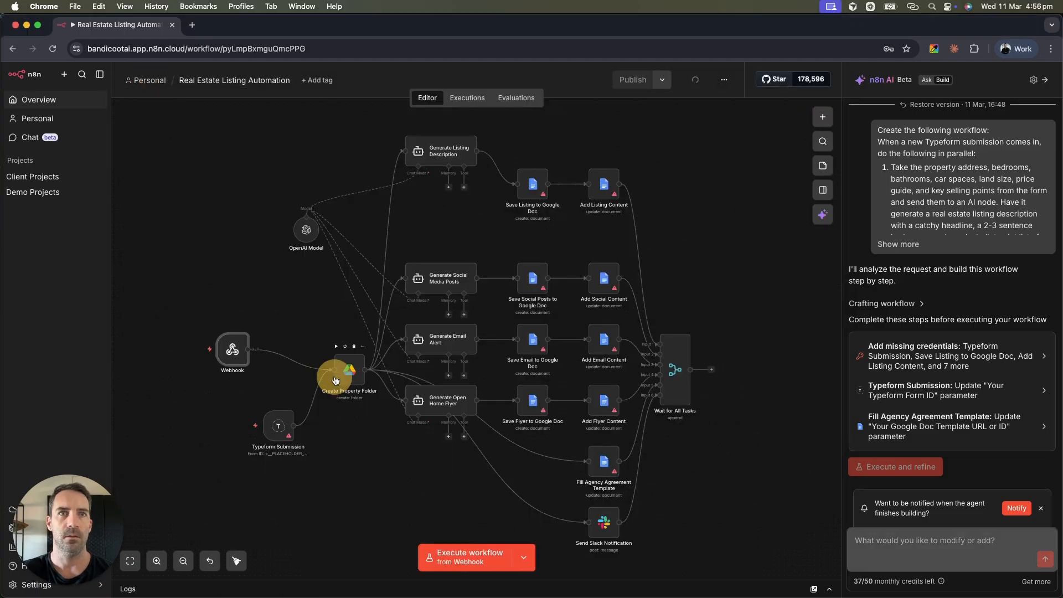
- Place a Webhook trigger feeding Create Property Folder just above Typeform Submission and copy the Webhook's test URL
{"action": "left_click_drag", "start_coordinate": [224, 355], "coordinate": [260, 354]}
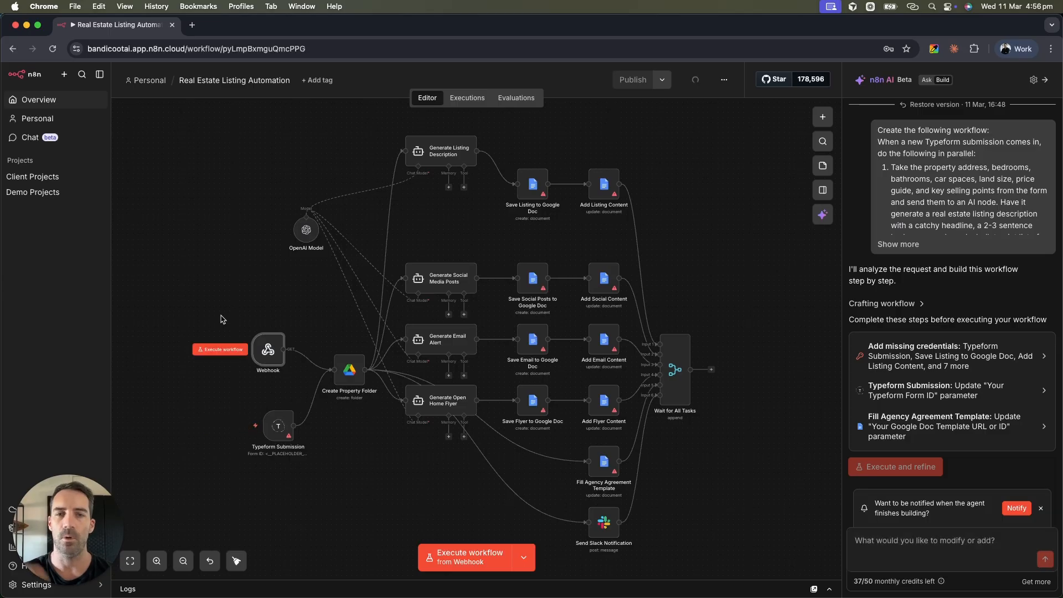
{"action": "double_click", "coordinate": [268, 349]}
{"action": "left_click", "coordinate": [416, 185]}
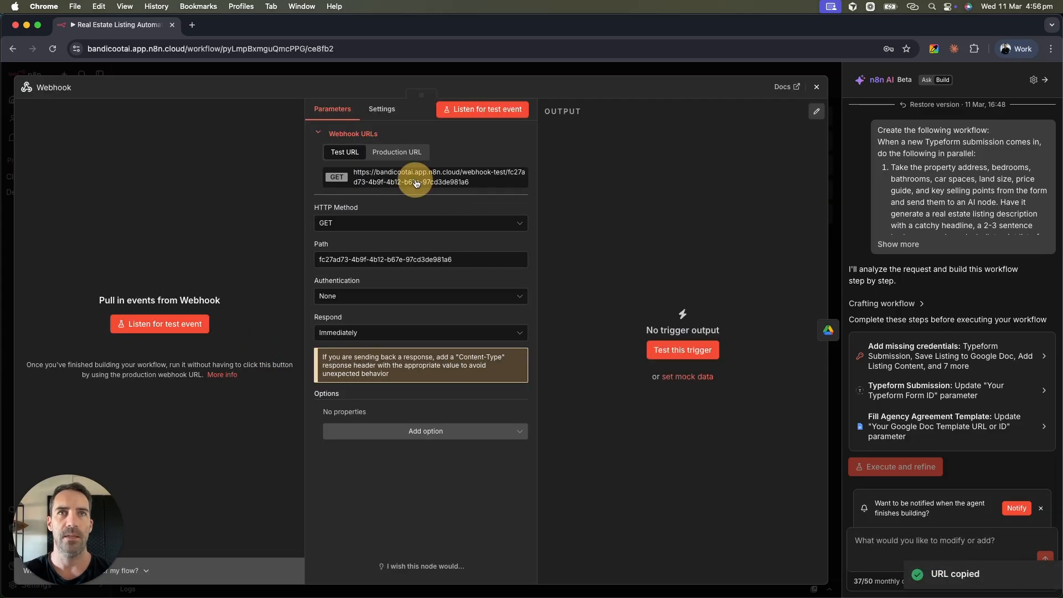
- Switch to the playground project in Cursor and open Claude Code ready for a prompt
{"action": "key", "text": "super+Tab"}
{"action": "left_click", "coordinate": [660, 193]}
{"action": "left_click", "coordinate": [202, 103]}
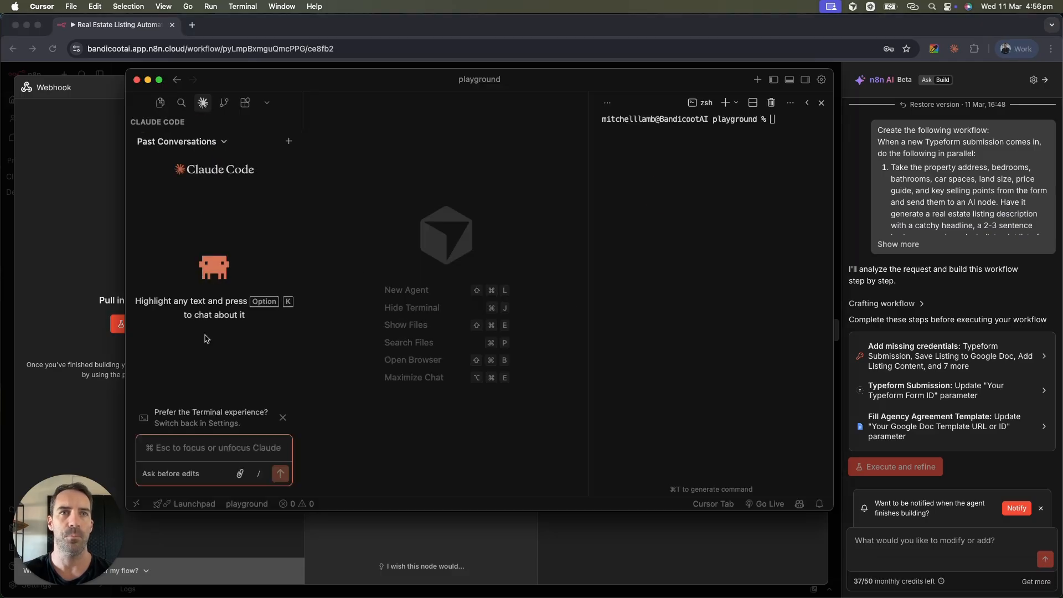
{"action": "left_click", "coordinate": [199, 441]}
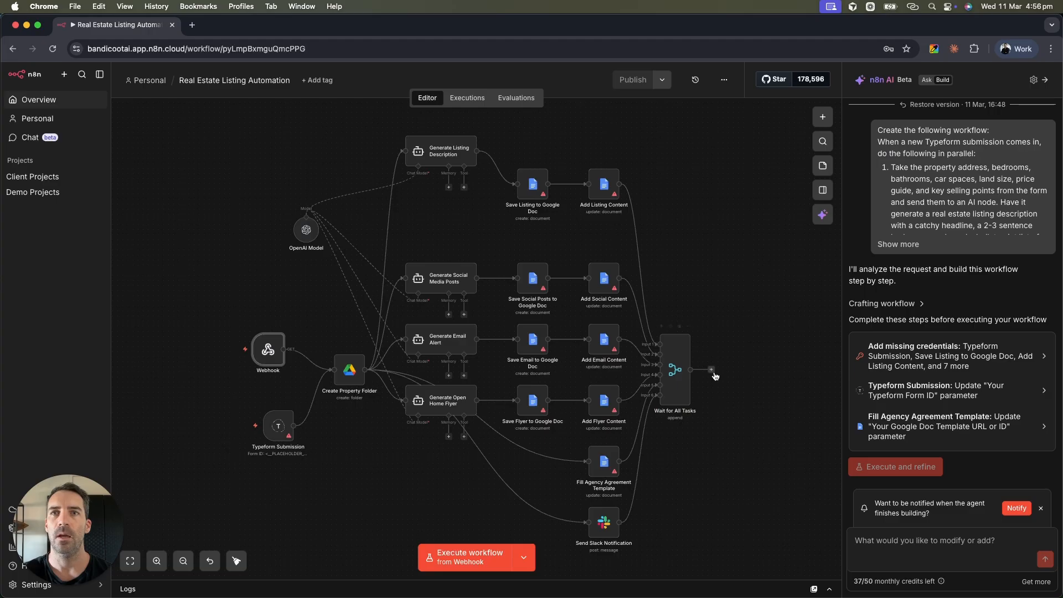
- Add a second, unconnected Webhook node with default settings and place it above and to the right of Wait for All Tasks
{"action": "left_click", "coordinate": [713, 372]}
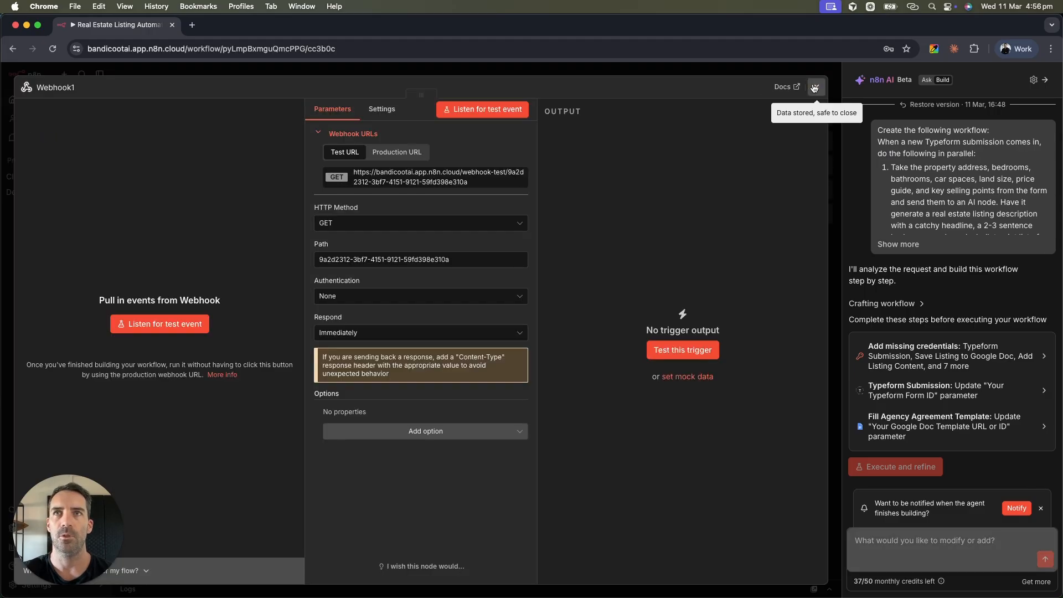
{"action": "left_click", "coordinate": [814, 89]}
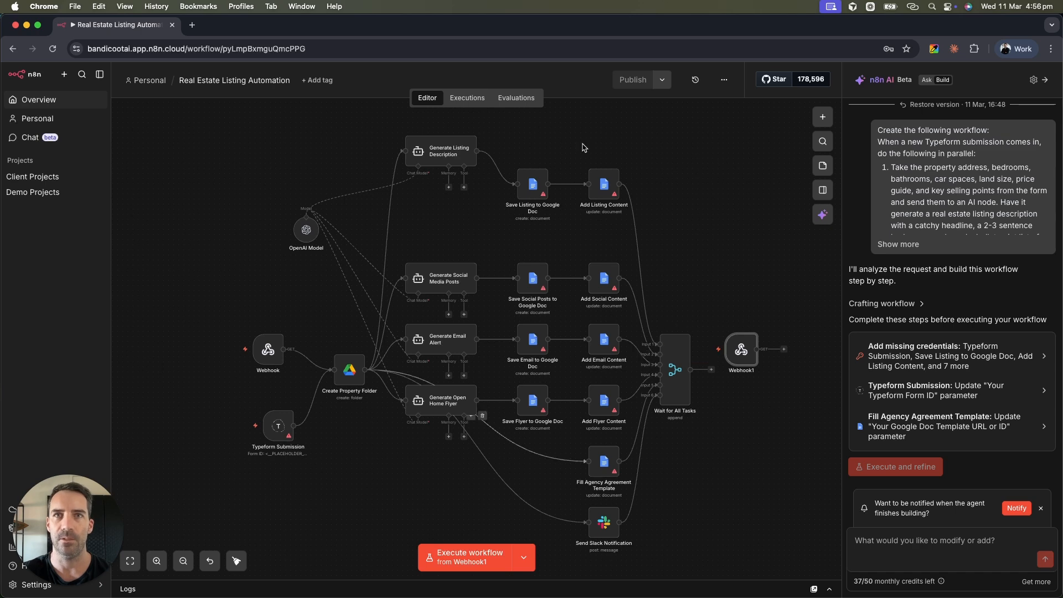
{"action": "left_click_drag", "start_coordinate": [748, 360], "coordinate": [764, 387]}
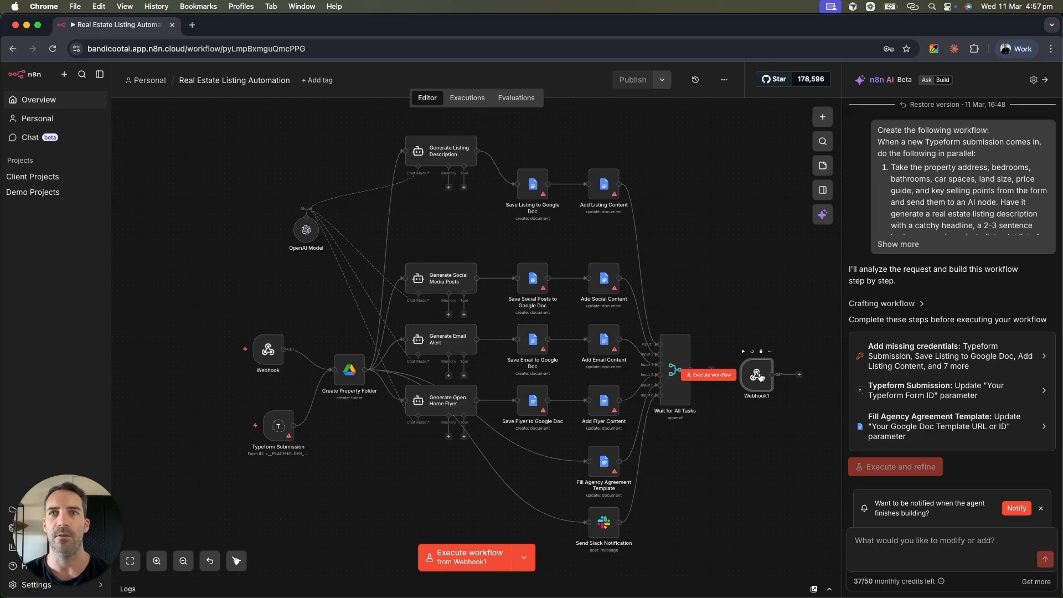
{"action": "left_click_drag", "start_coordinate": [763, 386], "coordinate": [753, 269]}
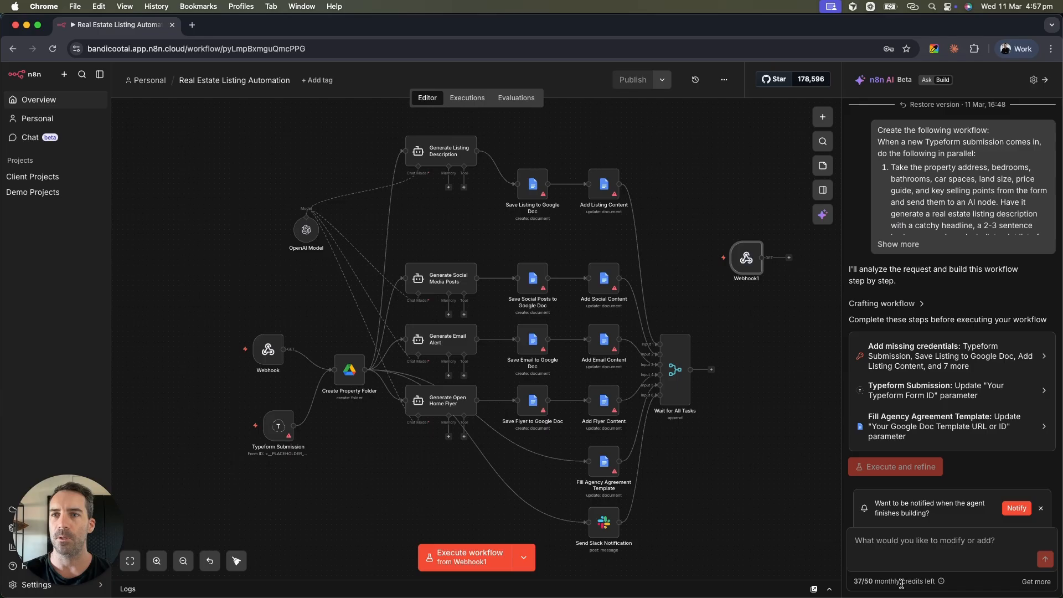
- Show the Claude browser extension's chat alongside the workflow, including its empty message box, and close it
{"action": "left_click", "coordinate": [953, 49]}
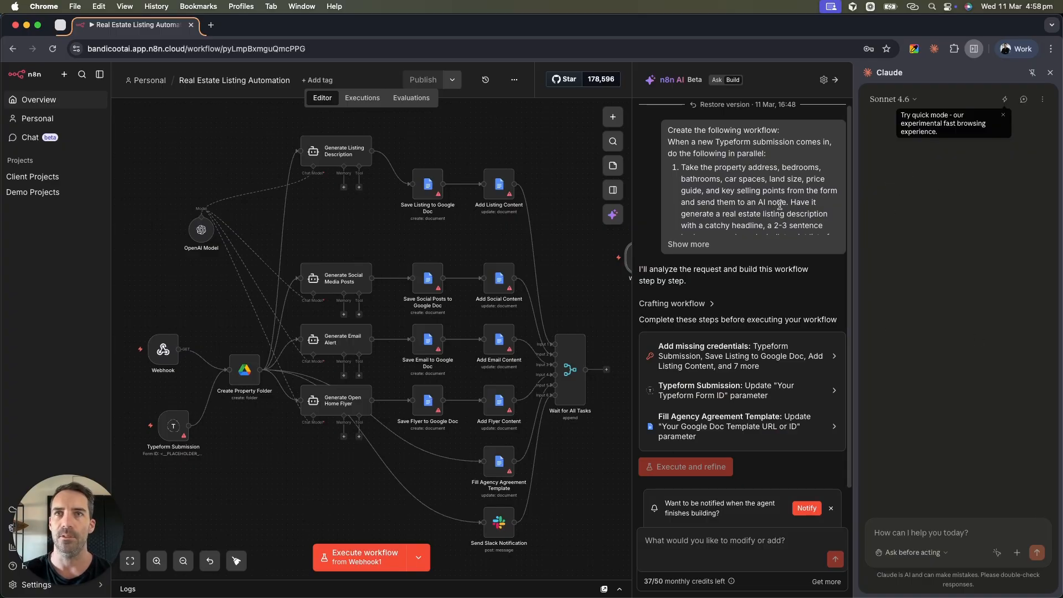
{"action": "left_click", "coordinate": [927, 537]}
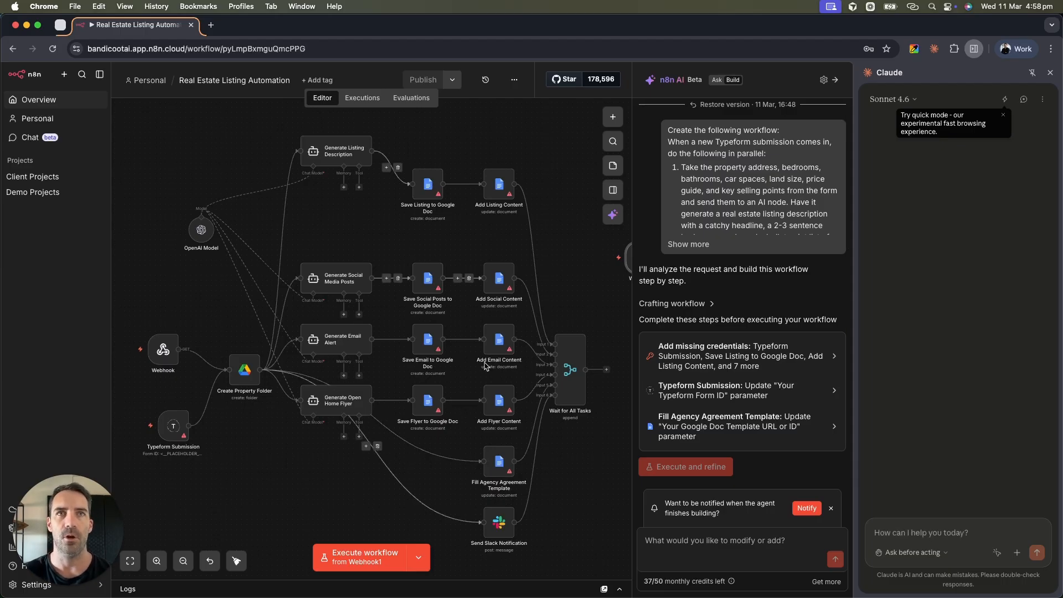
{"action": "left_click", "coordinate": [1050, 73]}
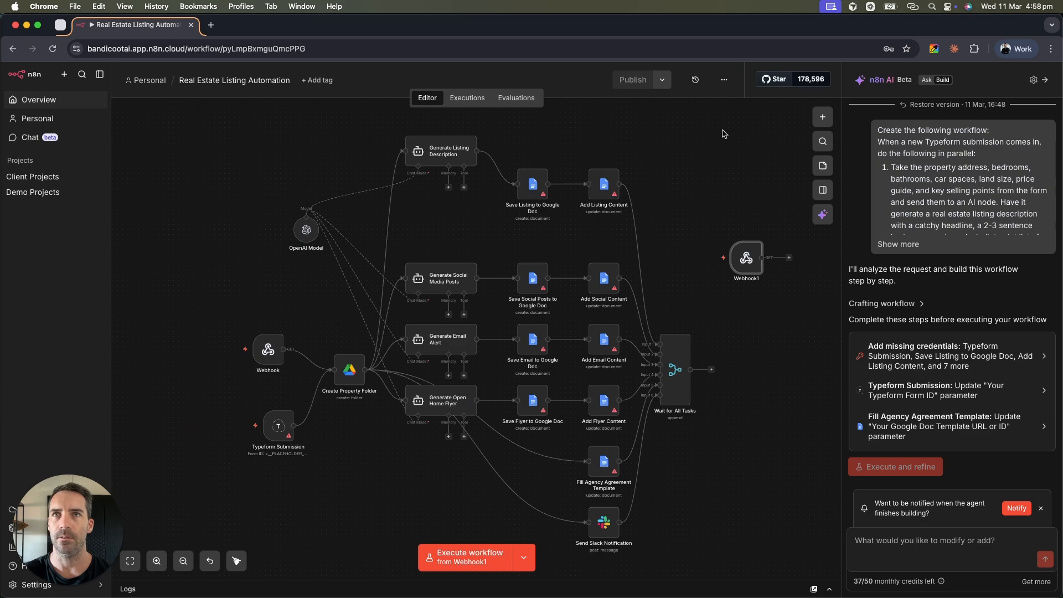